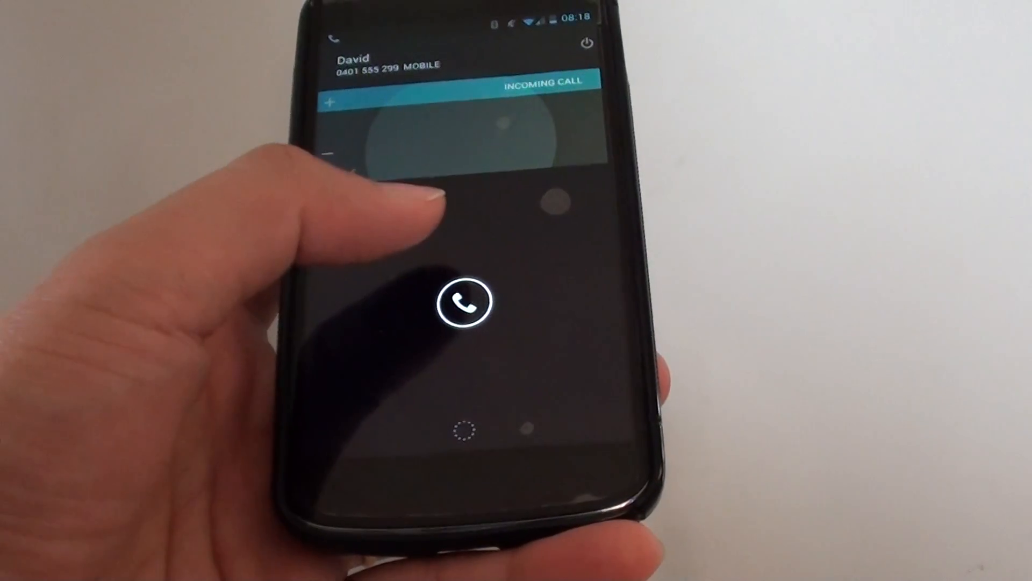
- Hold the ringing phone handle so the answer, message and decline targets appear
click(463, 300)
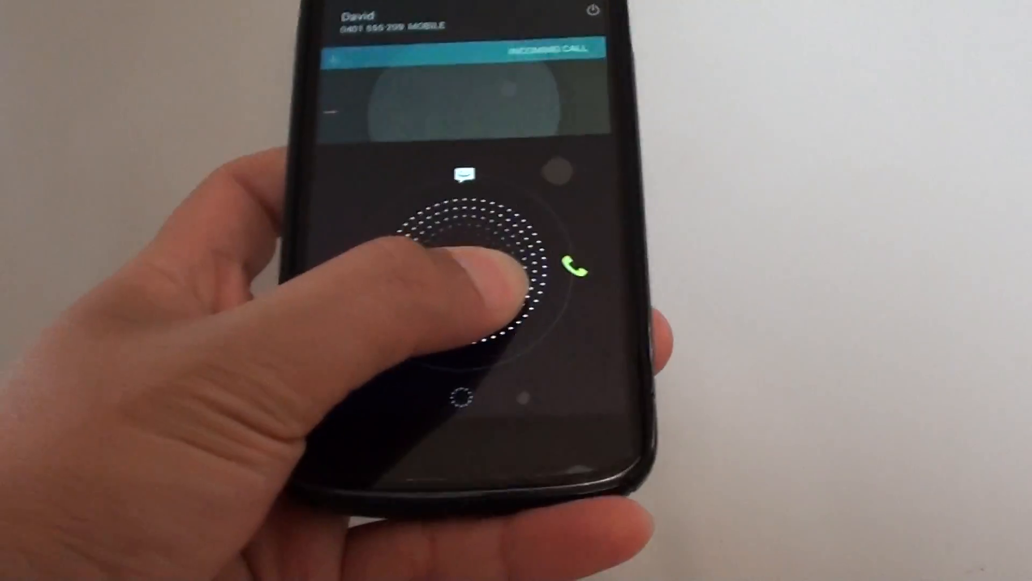